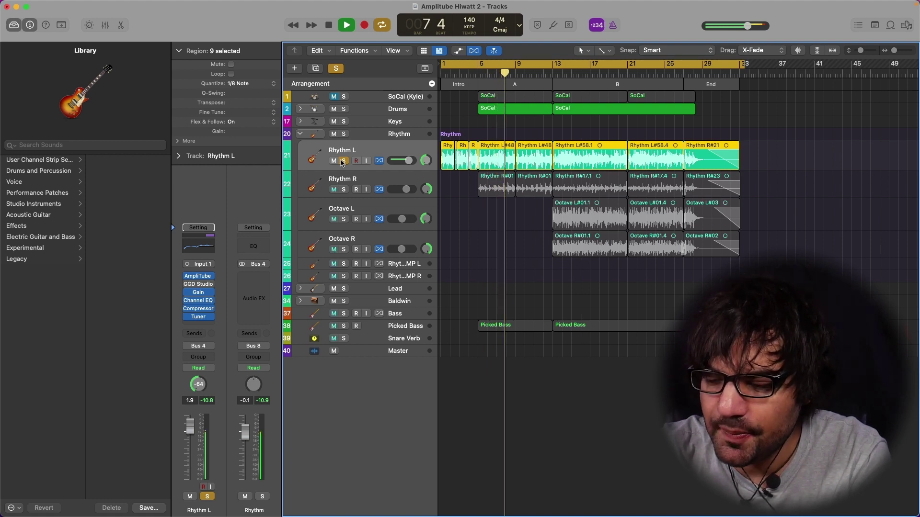
- Play the soloed Rhythm L track from the beginning of the project and stop after the first few bars
key("space")
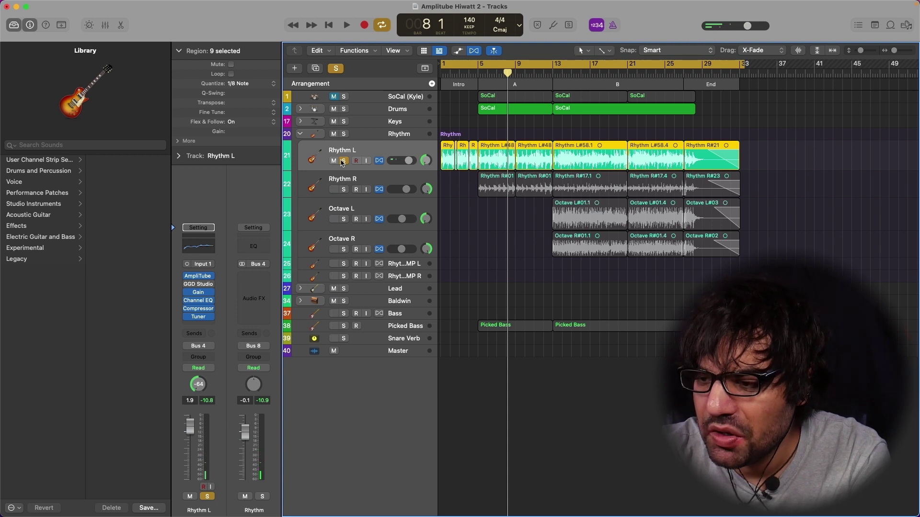
key("Return")
key("space")
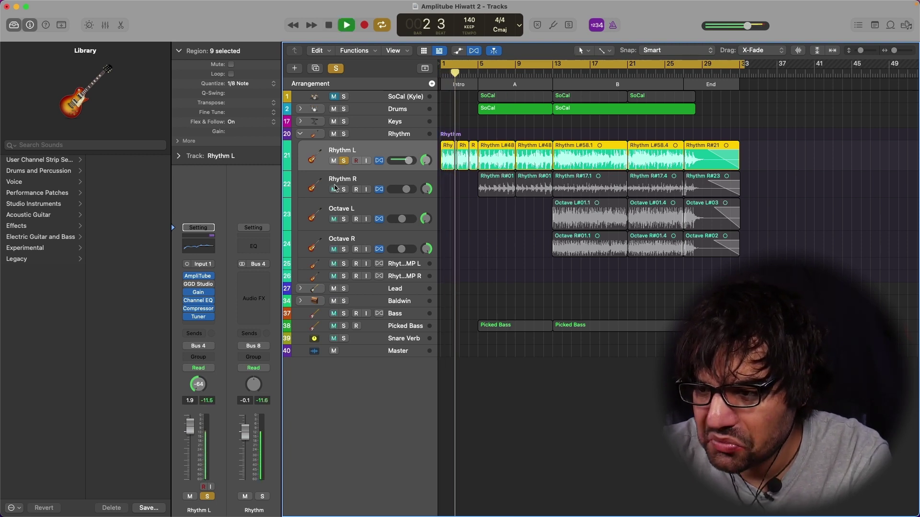
key("space")
- Open the AmpliTube plug-in on the Rhythm L track and examine the amp head's tone and volume knobs
left_click(200, 276)
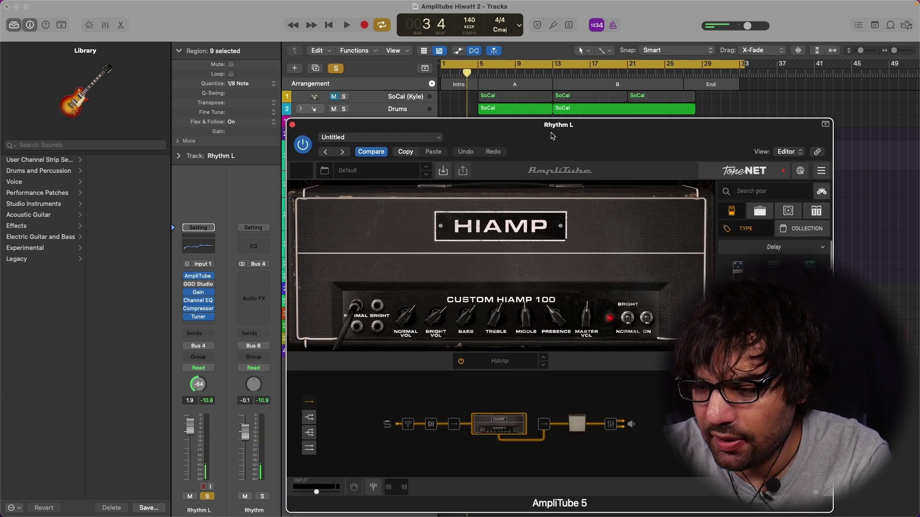
left_click_drag(553, 136, 506, 83)
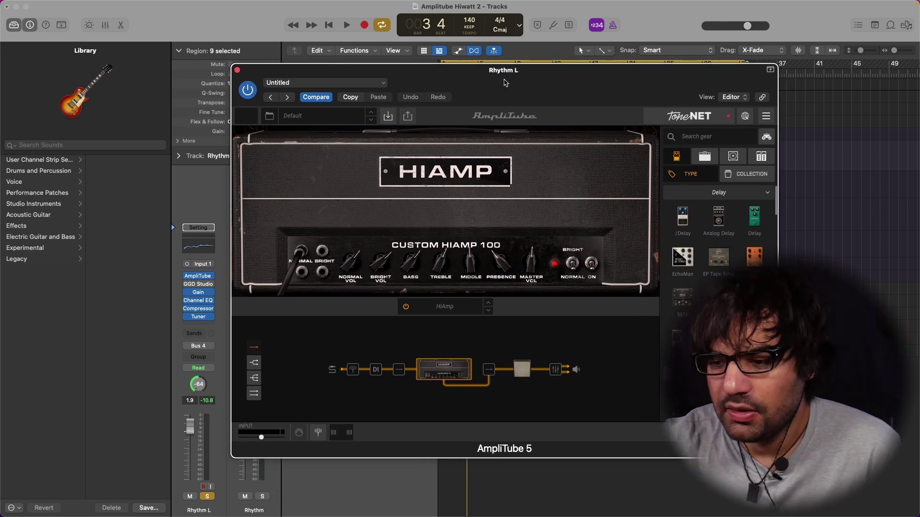
left_click_drag(514, 90, 509, 81)
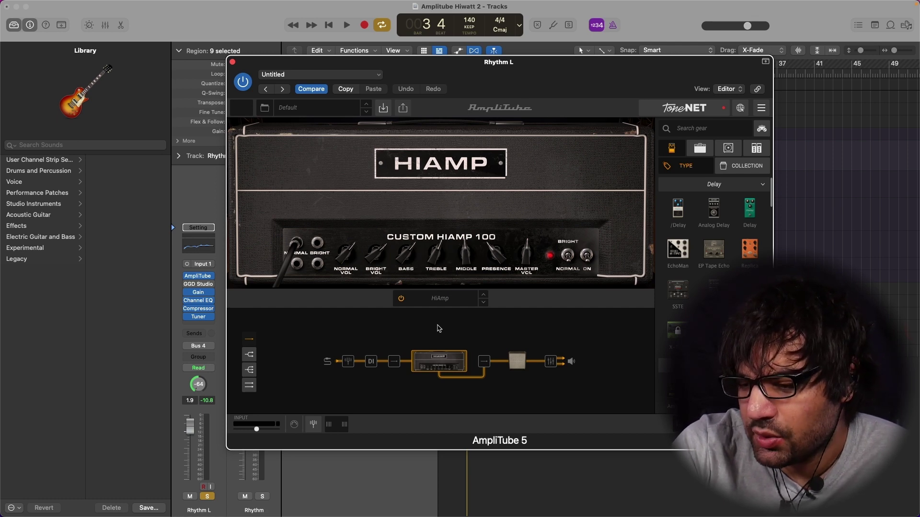
left_click_drag(563, 86, 550, 75)
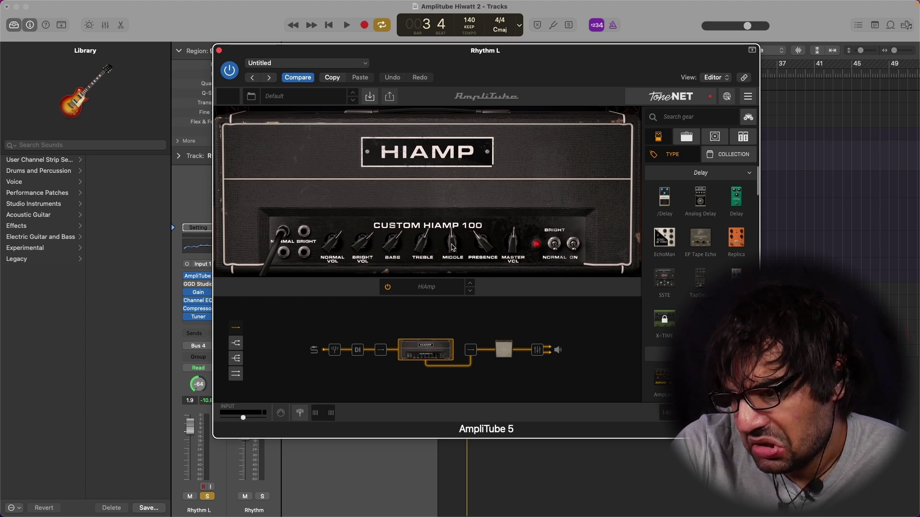
scroll(453, 247, "up", 1)
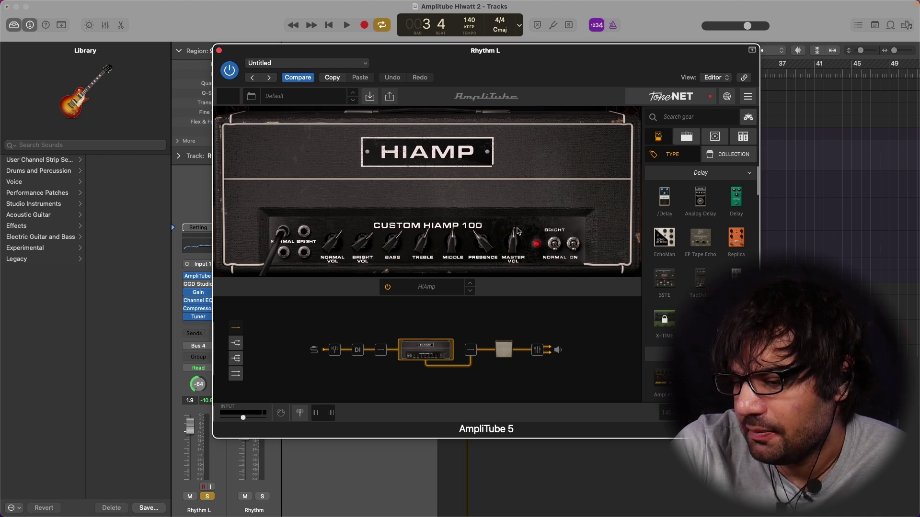
mouse_move(512, 244)
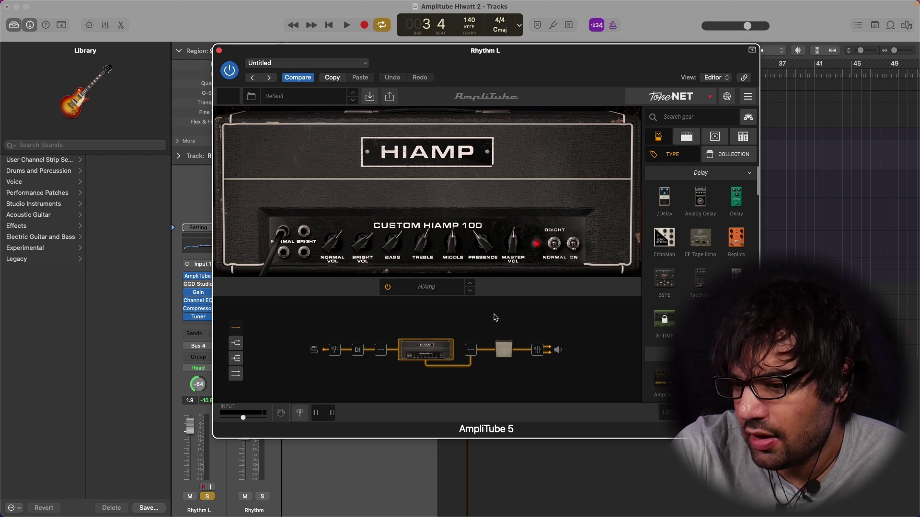
- Inspect the Rhythm L cabinet, its two close mics, room mics and speaker model, and close the plug-in from the amp view
left_click(499, 350)
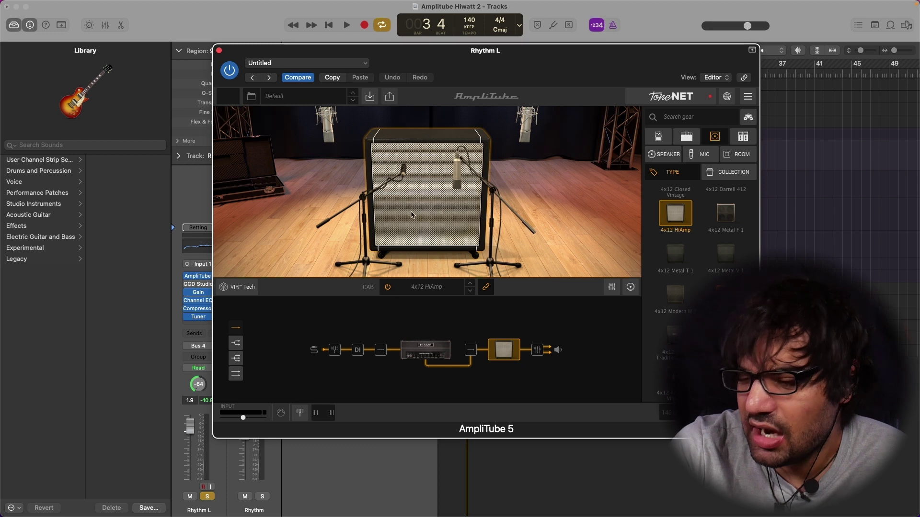
left_click(403, 172)
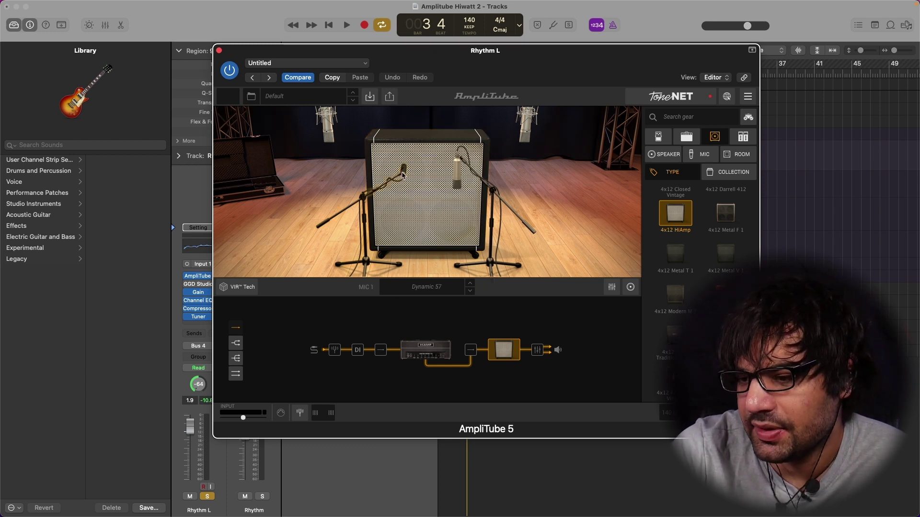
left_click(459, 176)
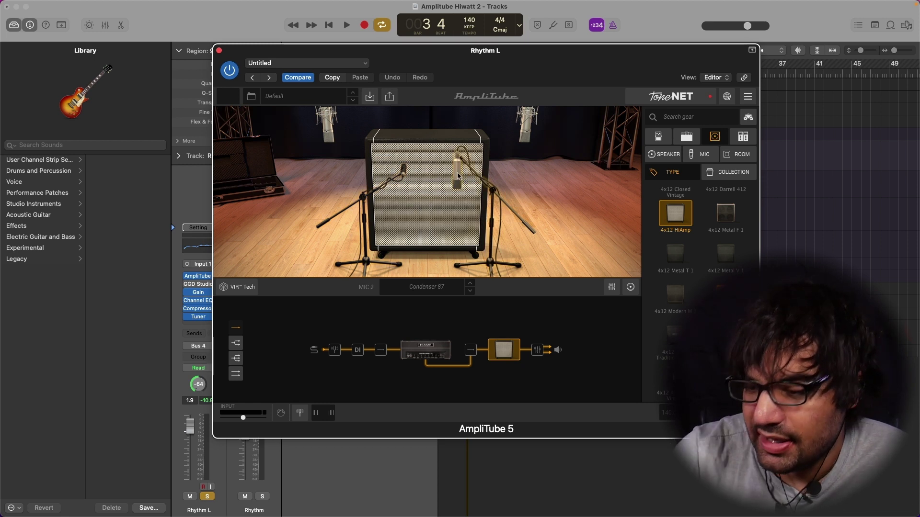
left_click(330, 130)
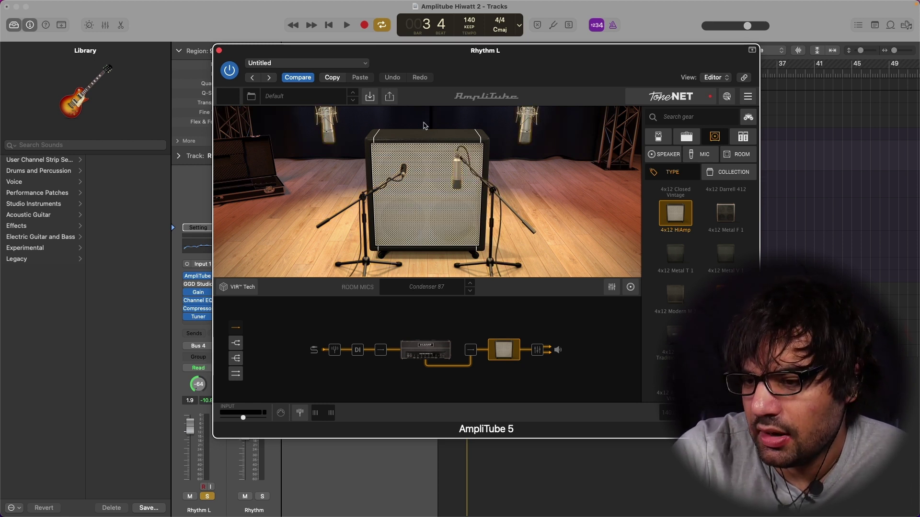
left_click(630, 289)
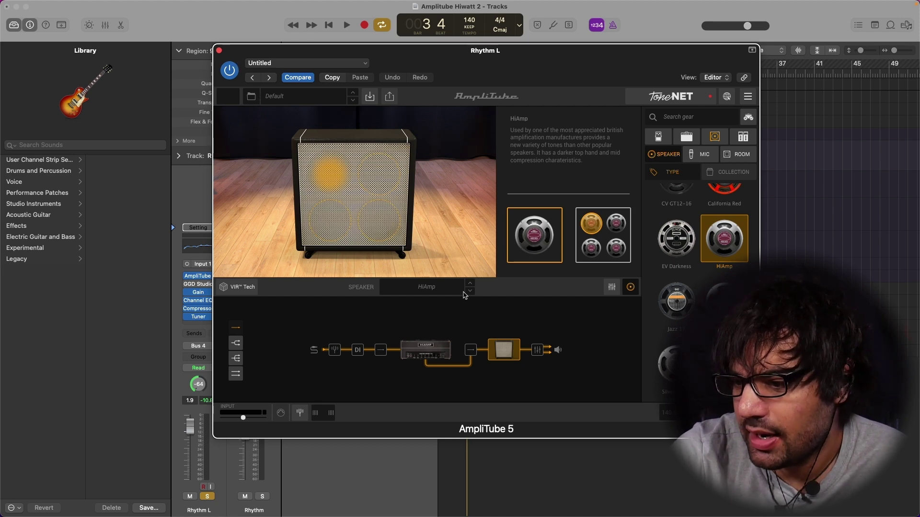
left_click(433, 347)
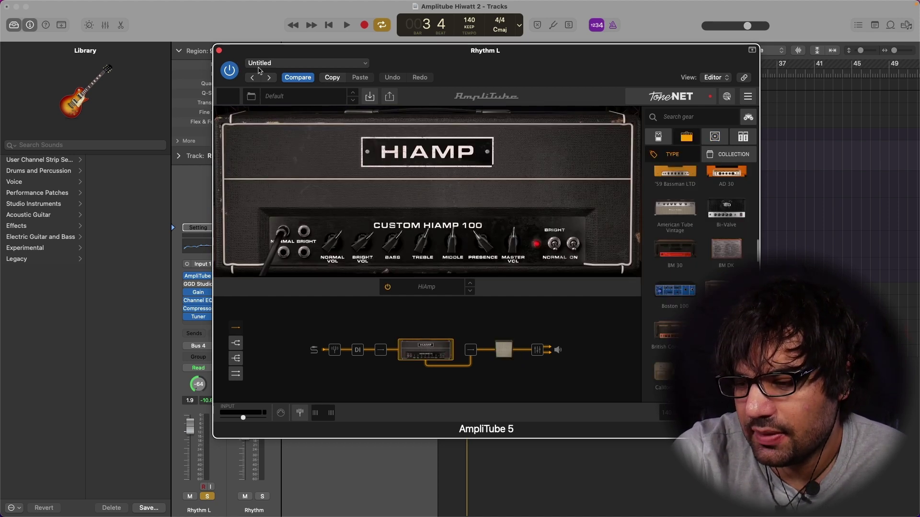
left_click(219, 51)
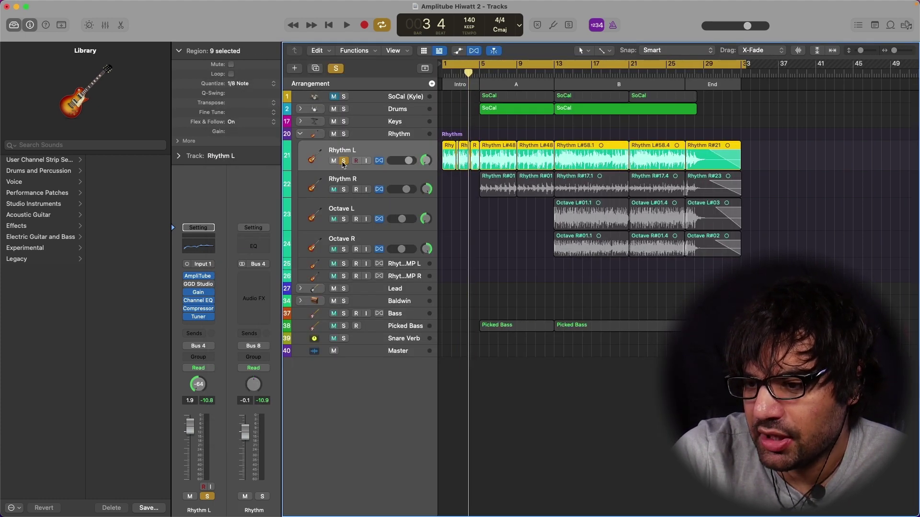
- Listen to the soloed Rhythm L track, skipping ahead to just before section B, and stop playback
scroll(341, 165, "right", 1)
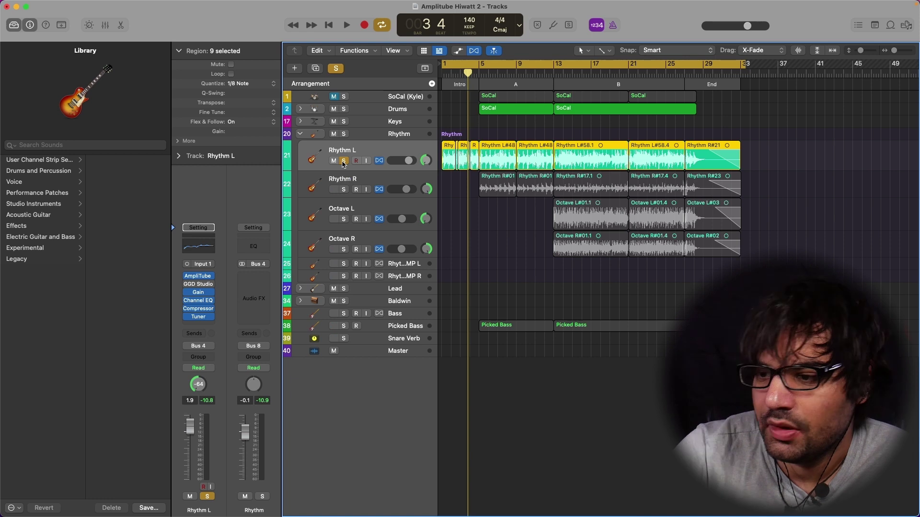
key("space")
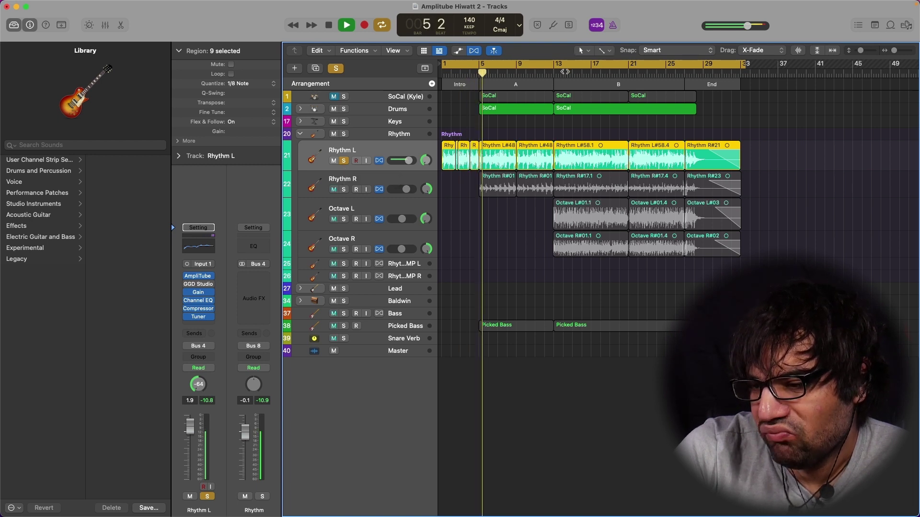
left_click(549, 74)
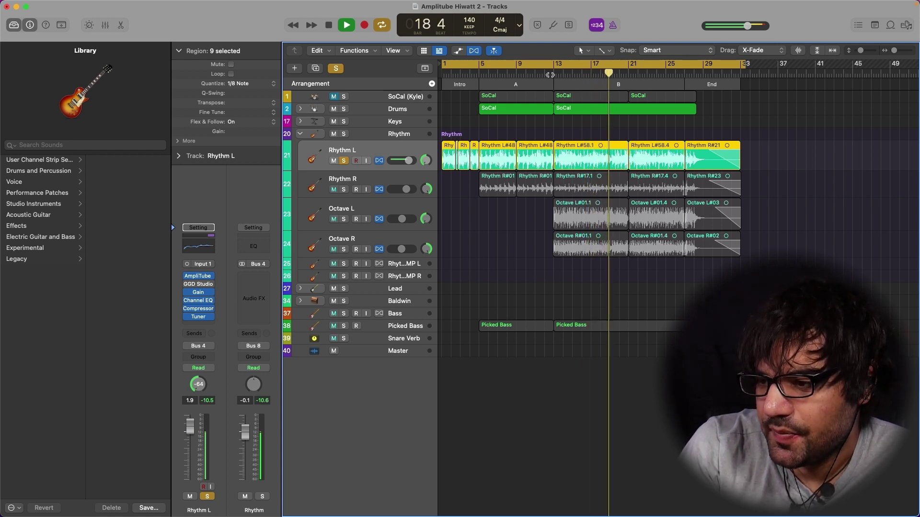
key("space")
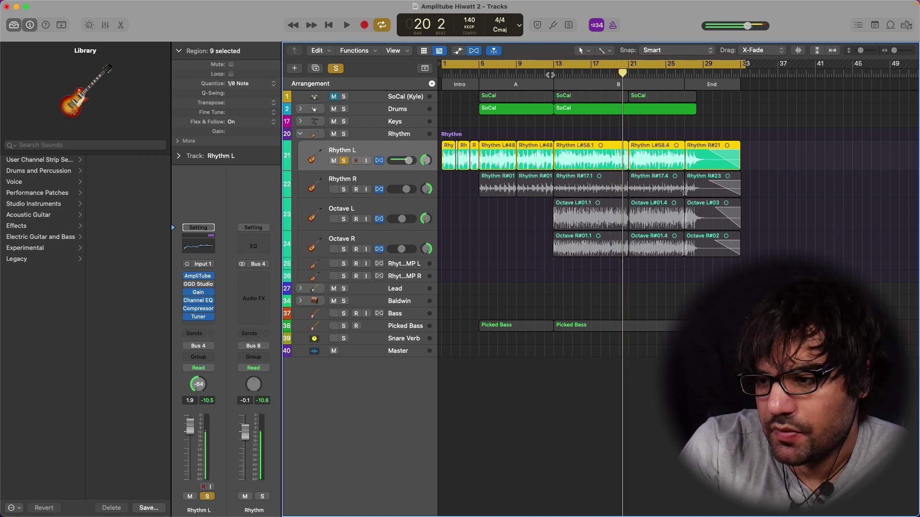
- Unsolo Rhythm L, solo Rhythm R instead, and play it briefly
left_click(343, 161)
left_click(342, 179)
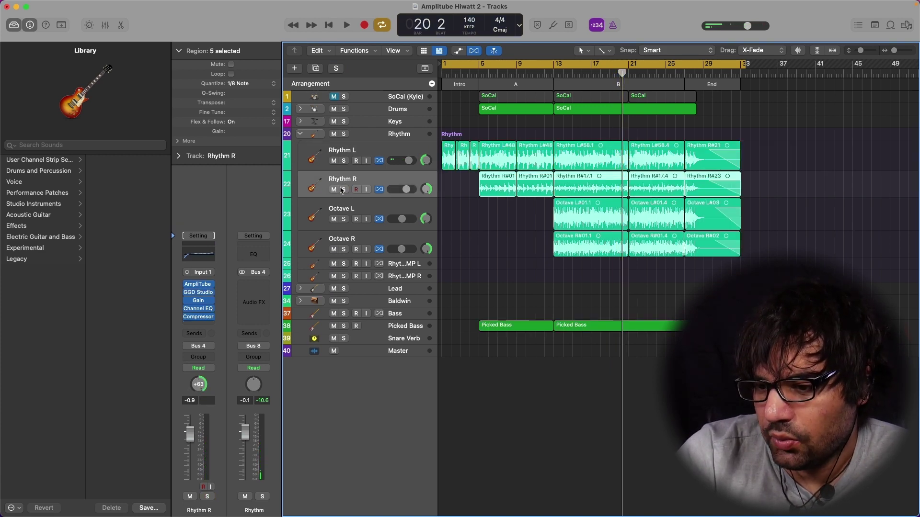
left_click(343, 189)
left_click(483, 73)
key("space")
key("space")
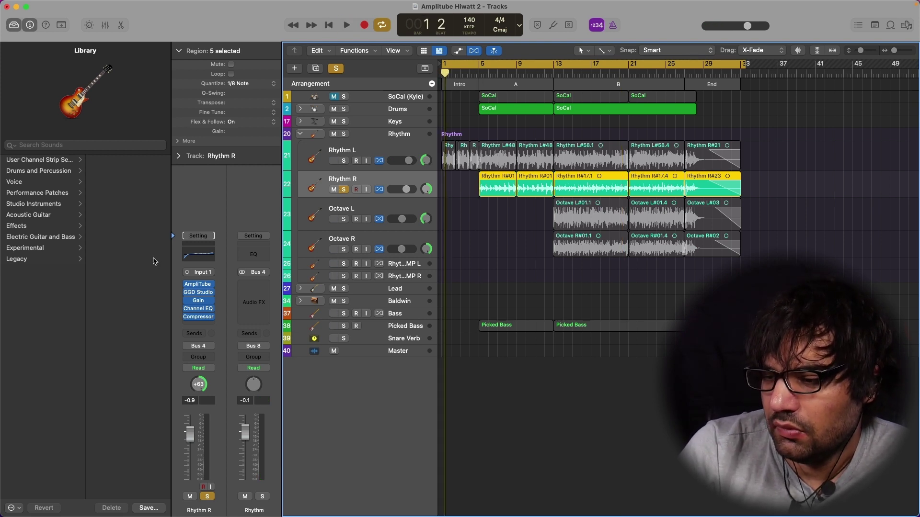
- Open AmpliTube on Rhythm R, examine its amp head settings, cabinet and speaker, and close the plug-in
left_click(194, 285)
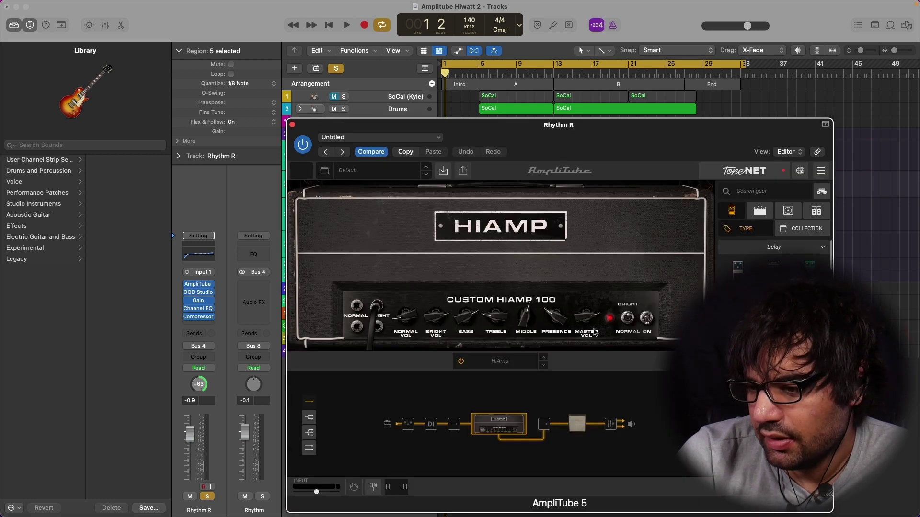
left_click_drag(566, 158, 554, 123)
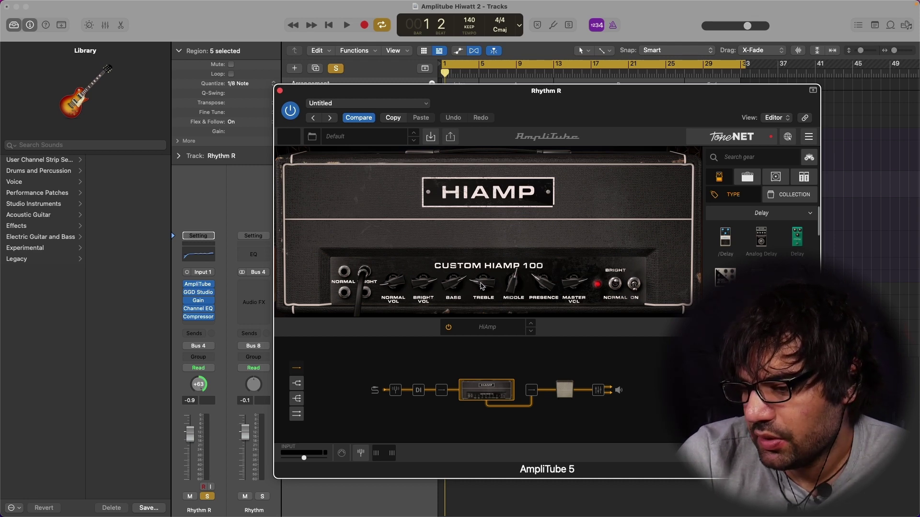
mouse_move(480, 283)
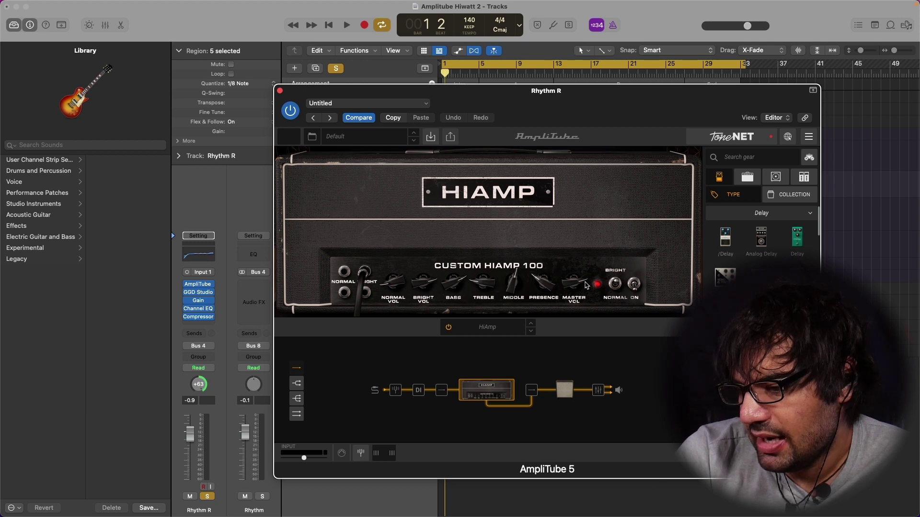
left_click(554, 389)
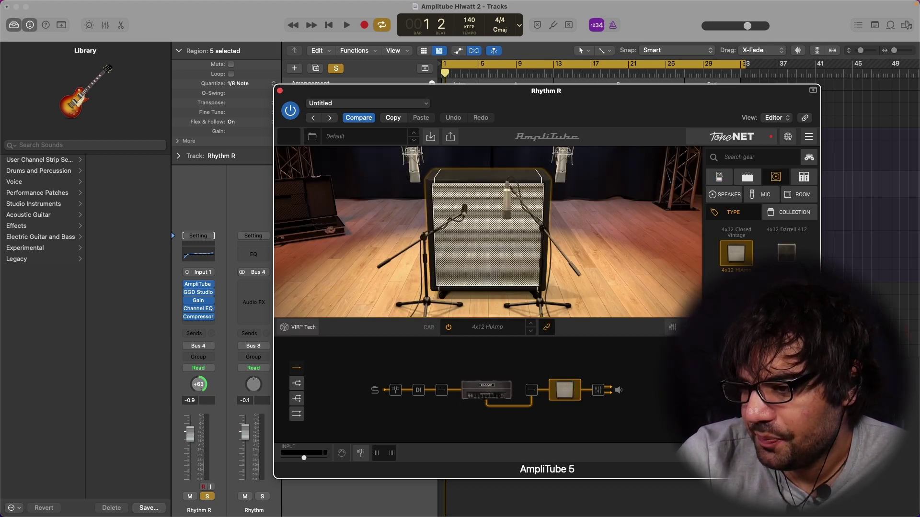
left_click(724, 195)
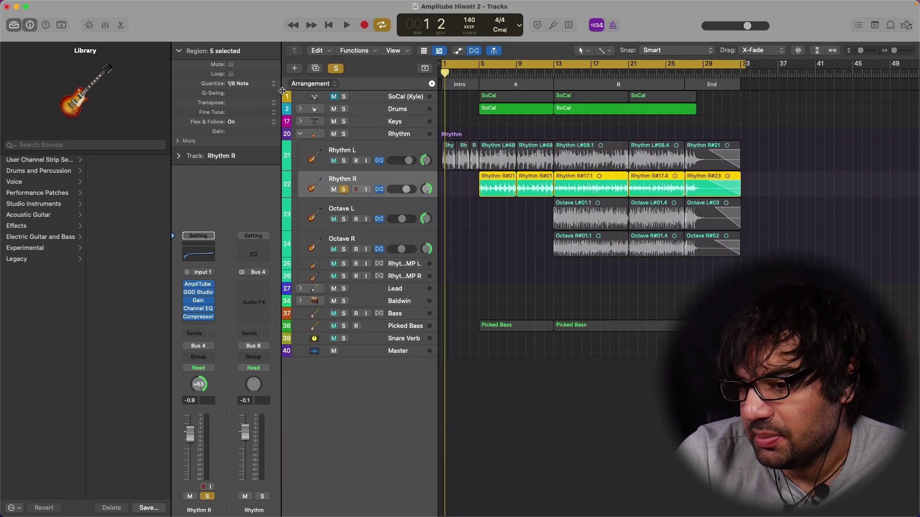
left_click(281, 91)
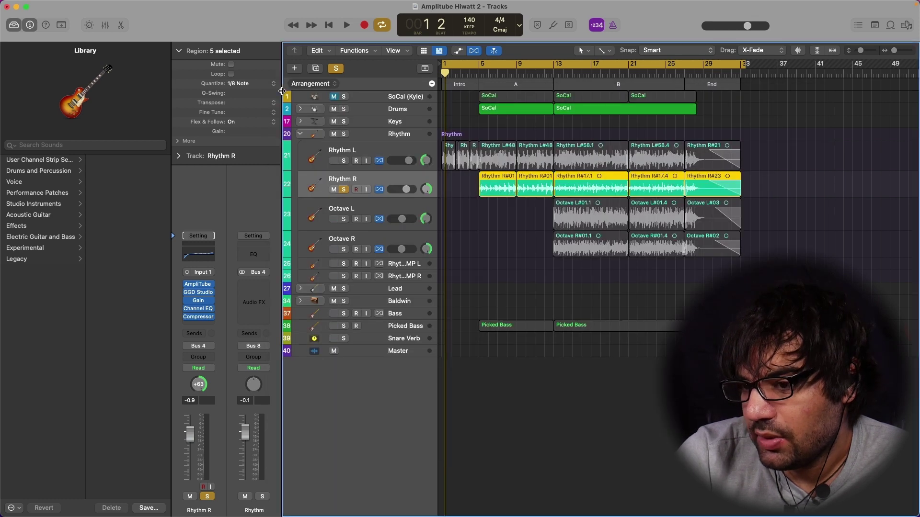
- Turn off cycle mode, place the playhead at bar 5, select the first Rhythm R region and start playback
left_click(477, 65)
left_click(478, 73)
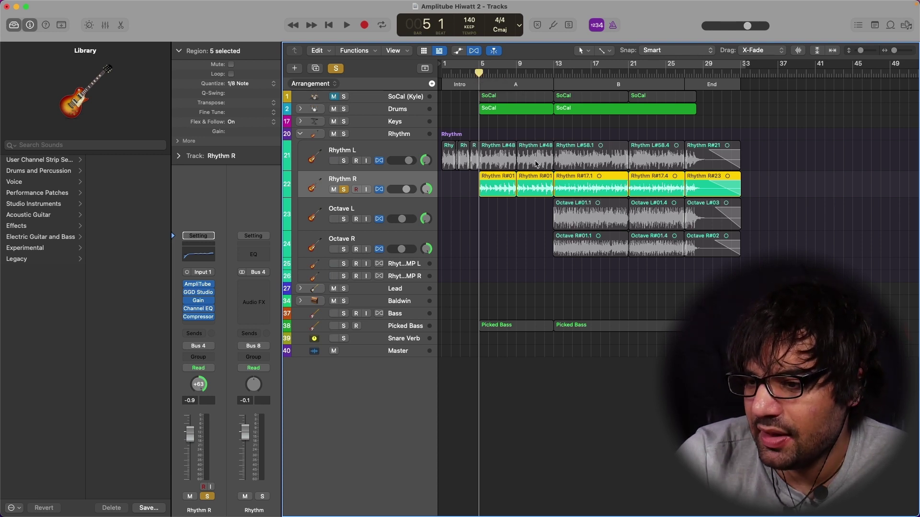
left_click(480, 188)
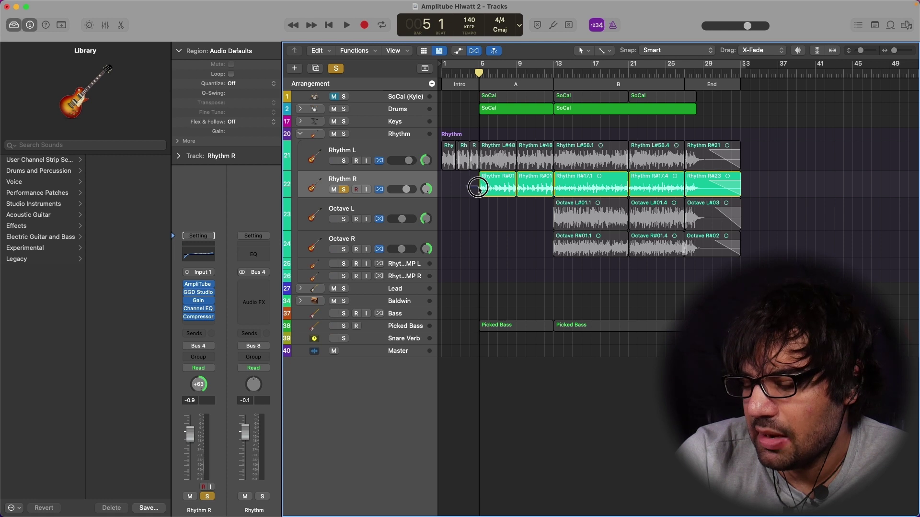
key("space")
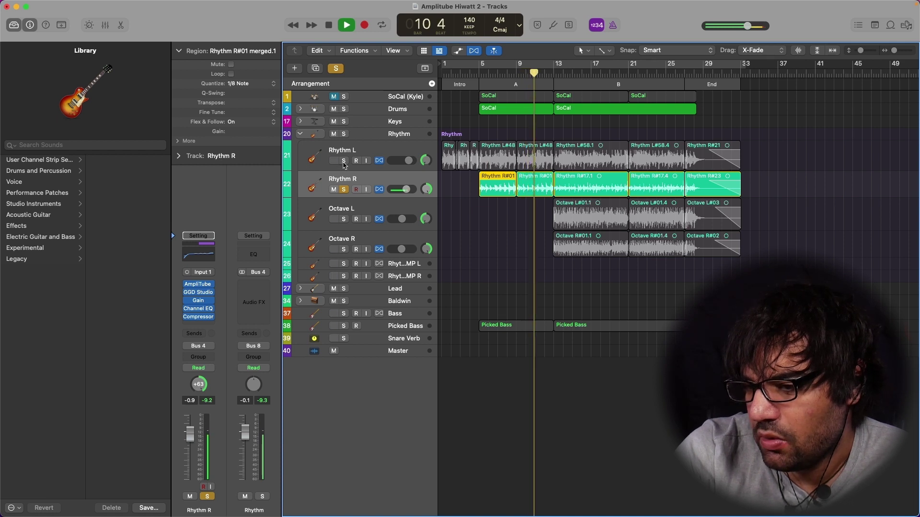
- Solo Rhythm L together with Rhythm R and listen to both guitars, stopping to compare their channel strips
left_click(344, 161)
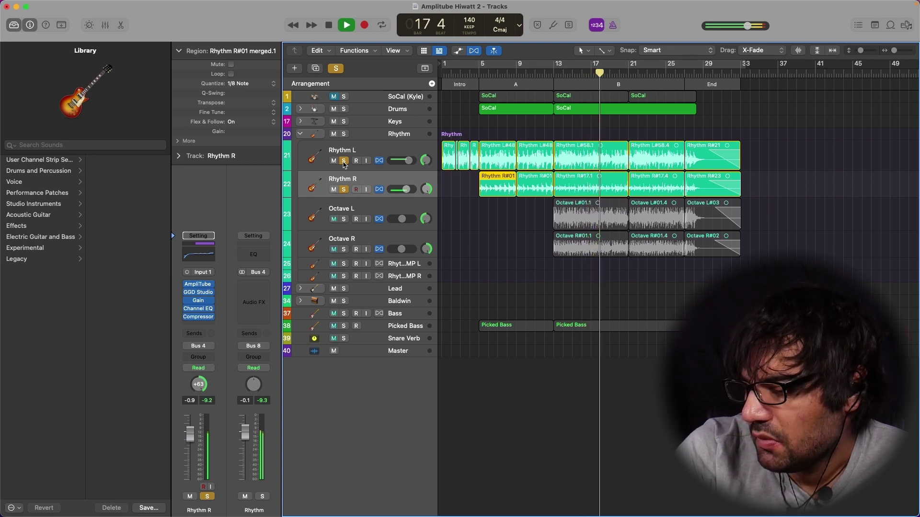
key("space")
left_click(355, 151)
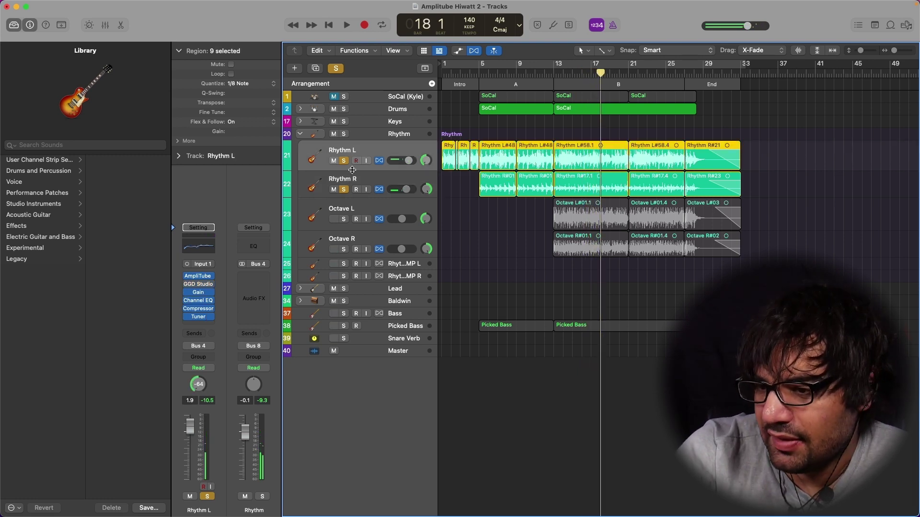
left_click(354, 180)
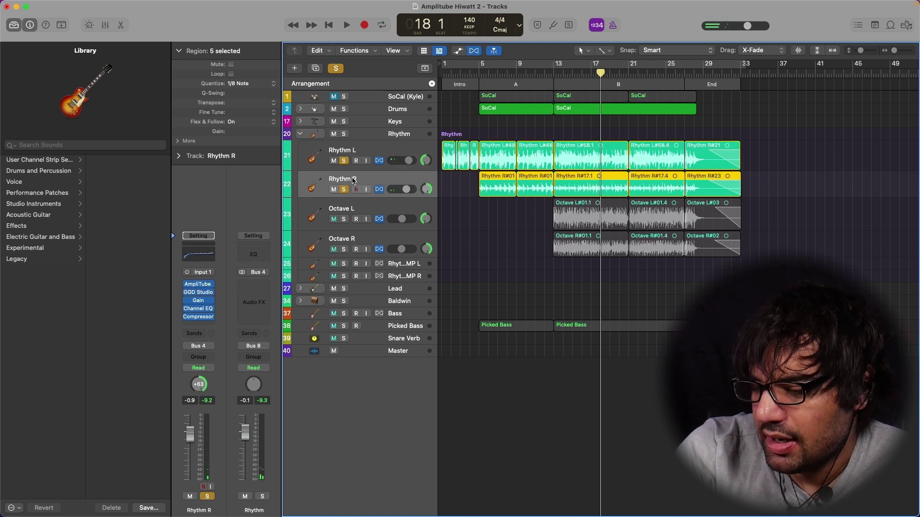
key("space")
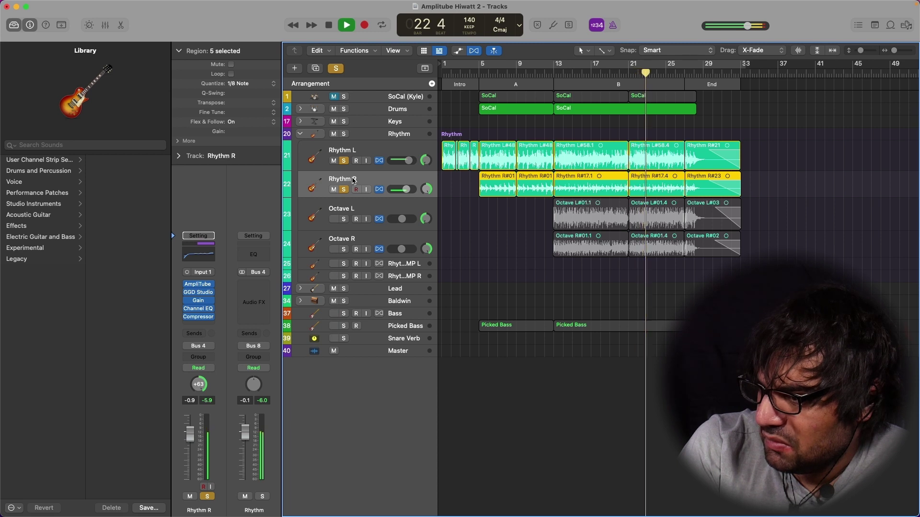
key("space")
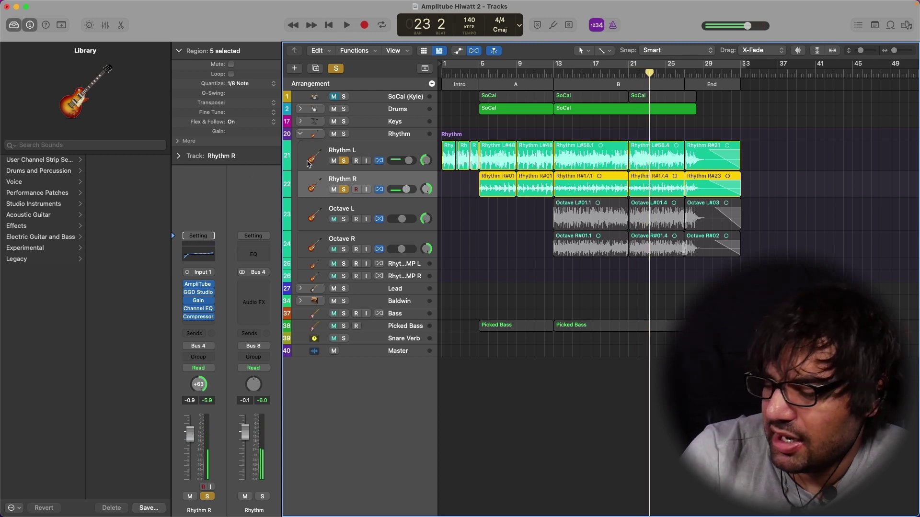
- Unsolo Rhythm L and Rhythm R, solo Octave L instead, and play it briefly from bar 13
left_click(343, 161)
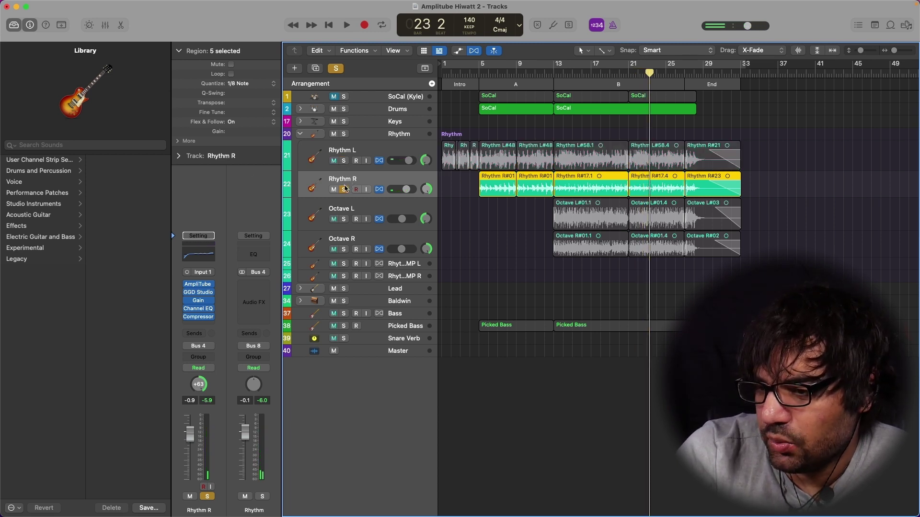
left_click(344, 188)
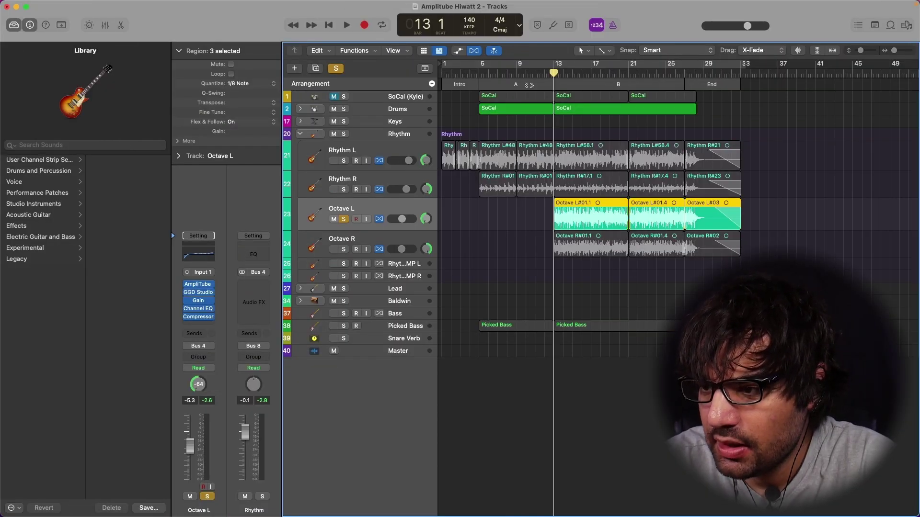
key("space")
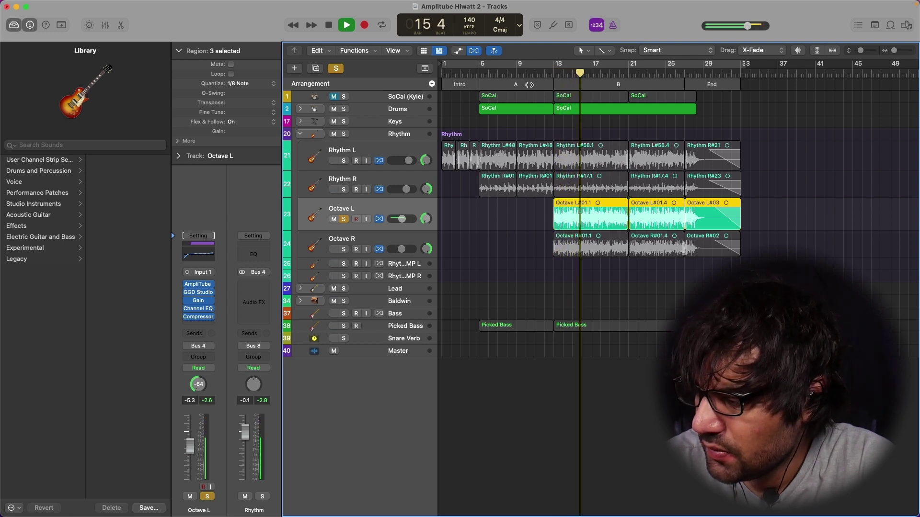
key("space")
- Open AmpliTube on Octave L, examine its HiAmp head, distortion pedal and cabinet, and close the plug-in
left_click(203, 288)
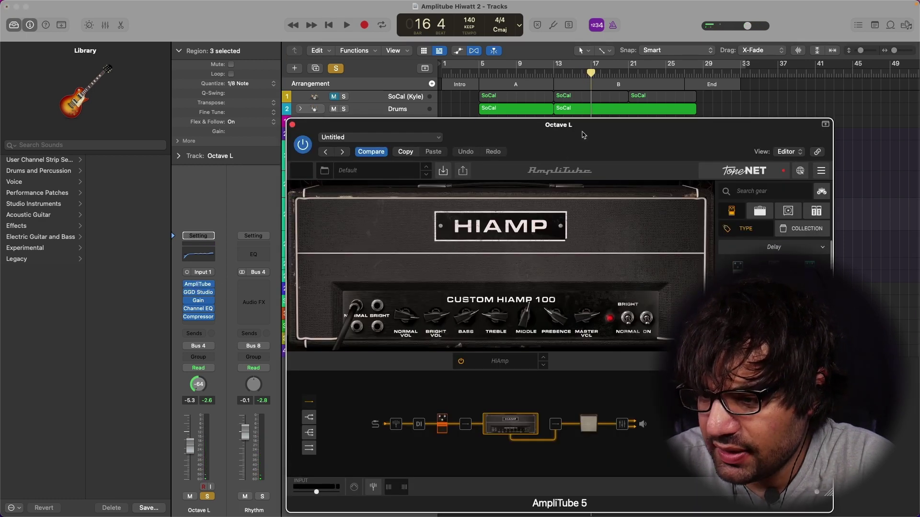
left_click_drag(582, 136, 568, 98)
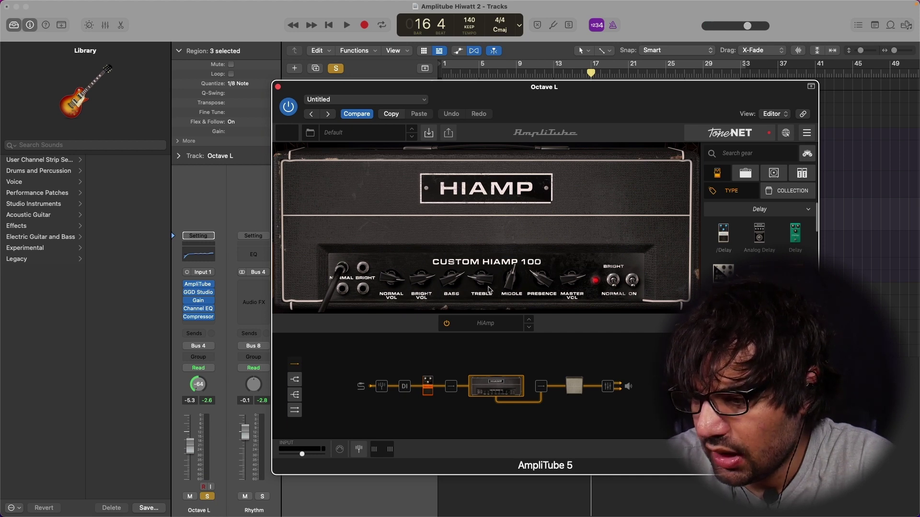
left_click_drag(508, 87, 499, 63)
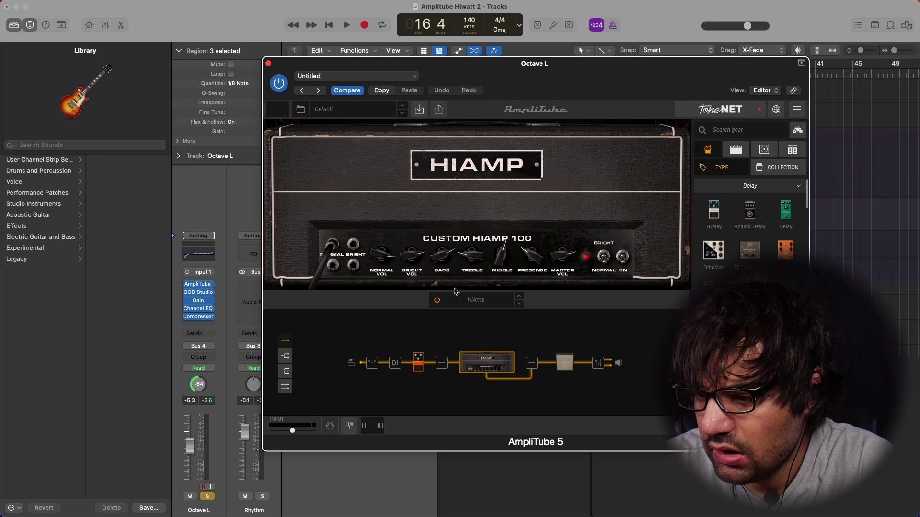
left_click(420, 362)
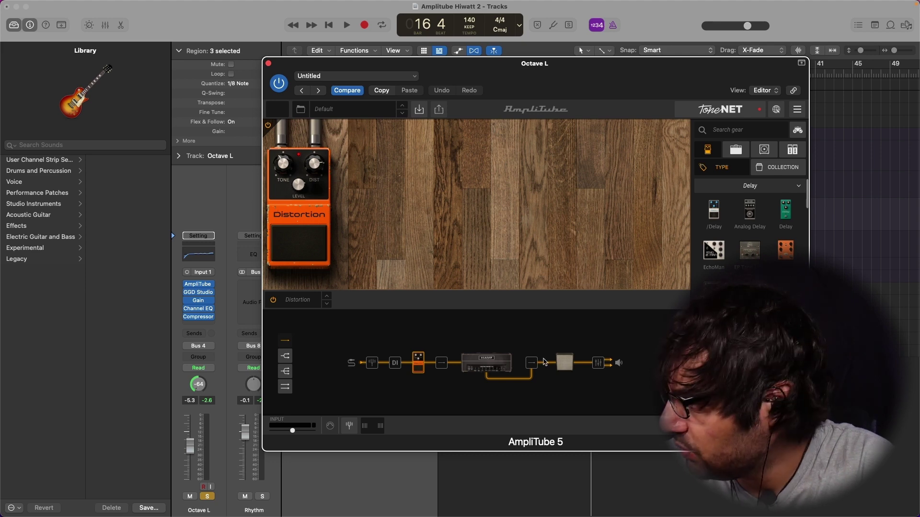
left_click(565, 362)
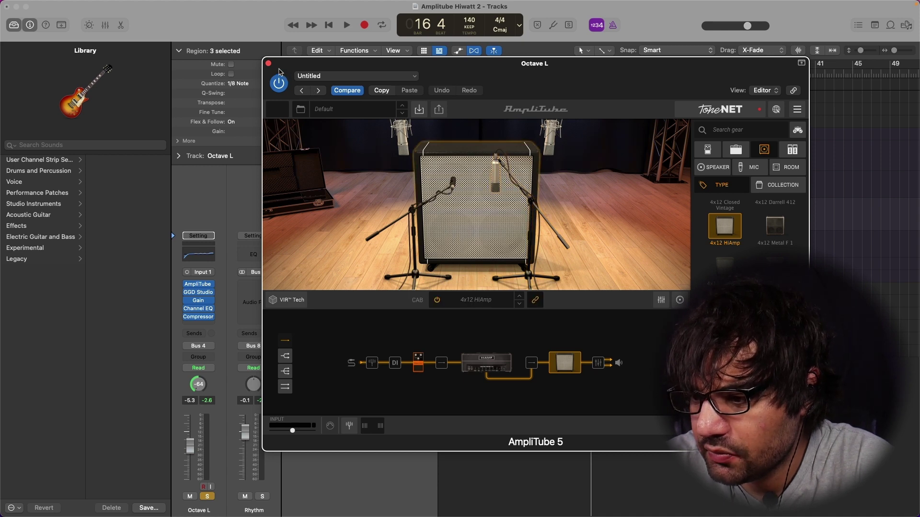
left_click(269, 63)
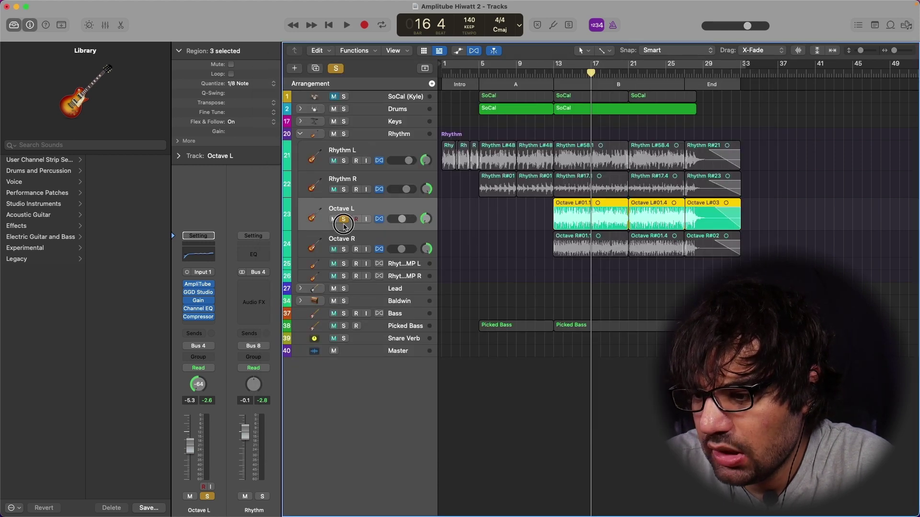
- Unsolo Octave L, open AmpliTube on Octave R, examine its distortion pedal and cabinet, and close the plug-in
left_click(343, 219)
left_click(349, 239)
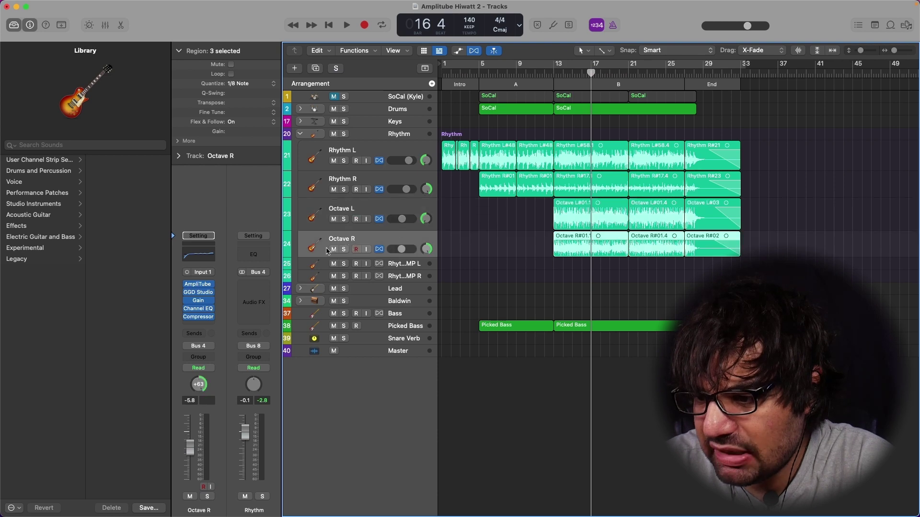
left_click(199, 284)
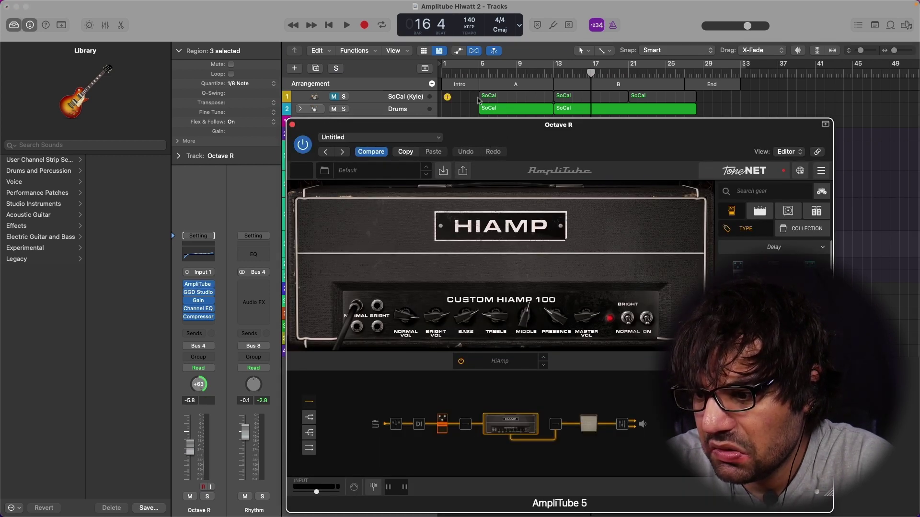
left_click(442, 422)
left_click(588, 424)
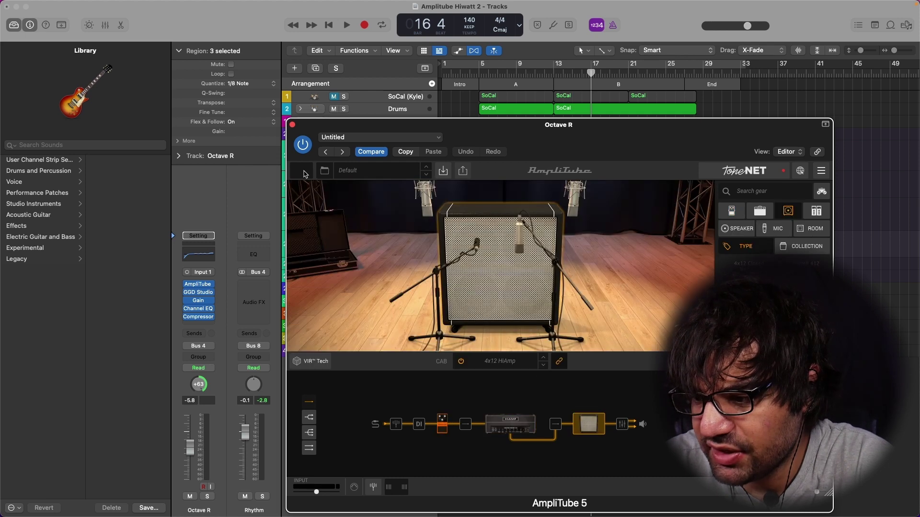
left_click(293, 124)
- Hide the inspector, solo Octave L and Octave R together, and start playback
left_click(28, 25)
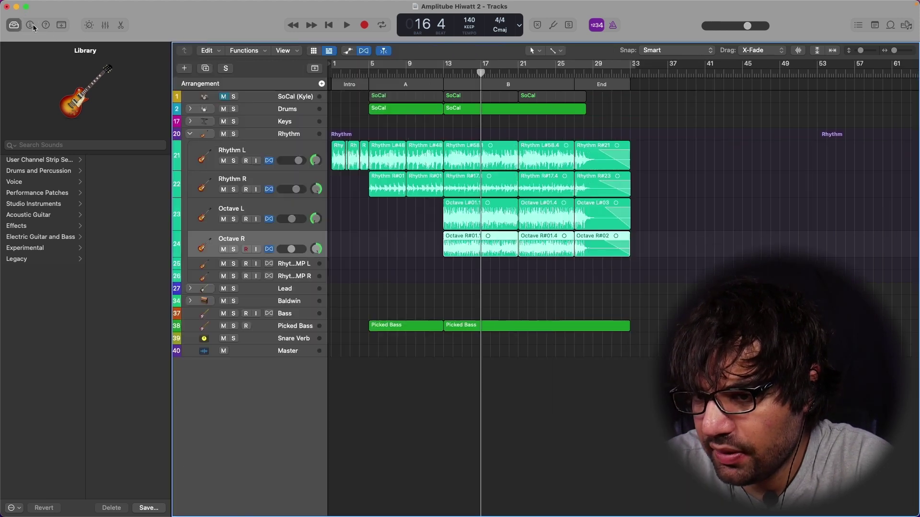
left_click(234, 219)
left_click(234, 249)
key("space")
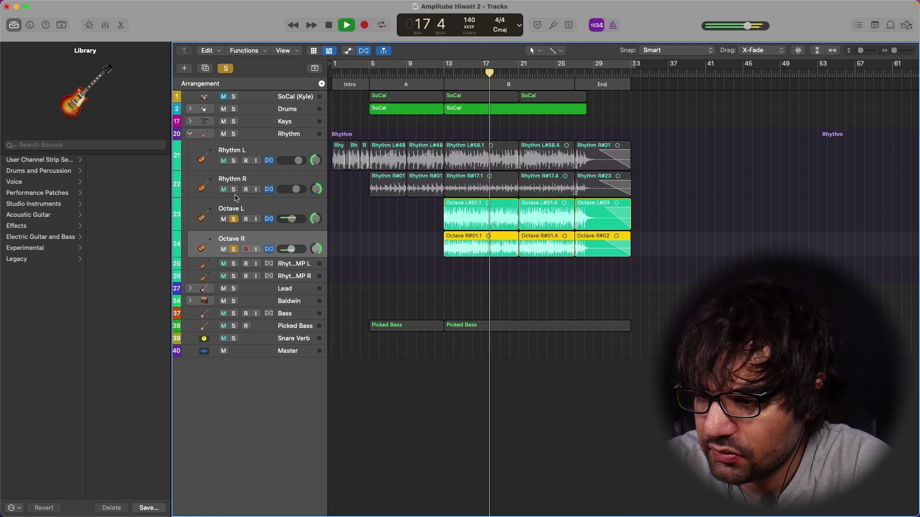
- Solo the whole Rhythm stack during playback, clear all solos to hear the full mix, and stop
left_click(234, 134)
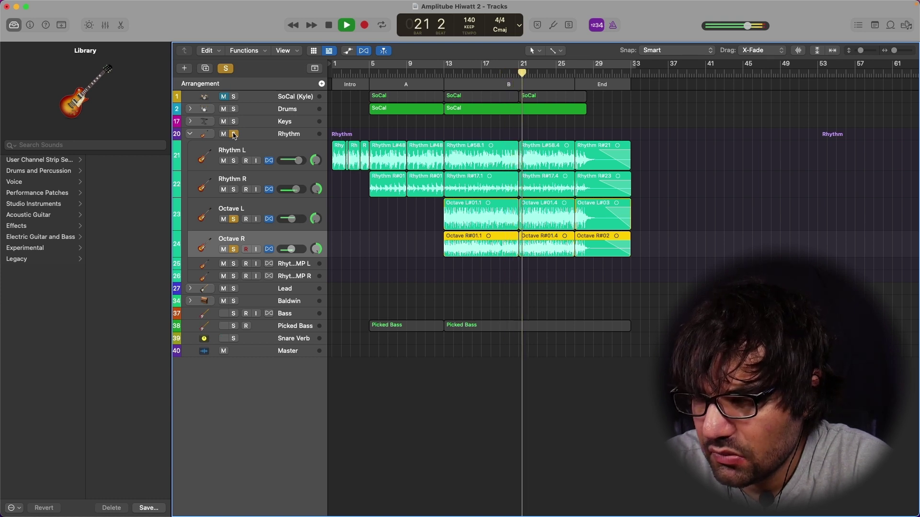
left_click(233, 134)
left_click(234, 219)
left_click(234, 249)
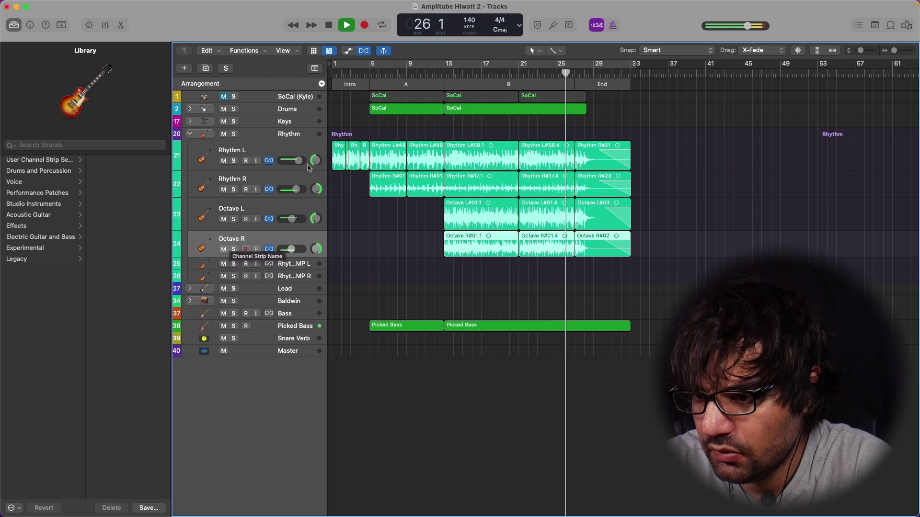
key("space")
- Return the playhead to bar 13, play the soloed Rhythm stack, unsolo it near the end, and stop playback
left_click(444, 72)
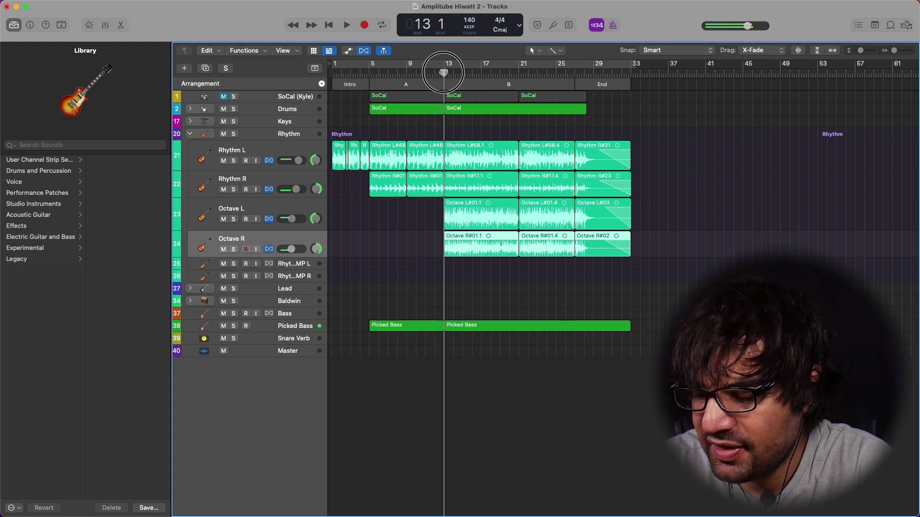
left_click(234, 134)
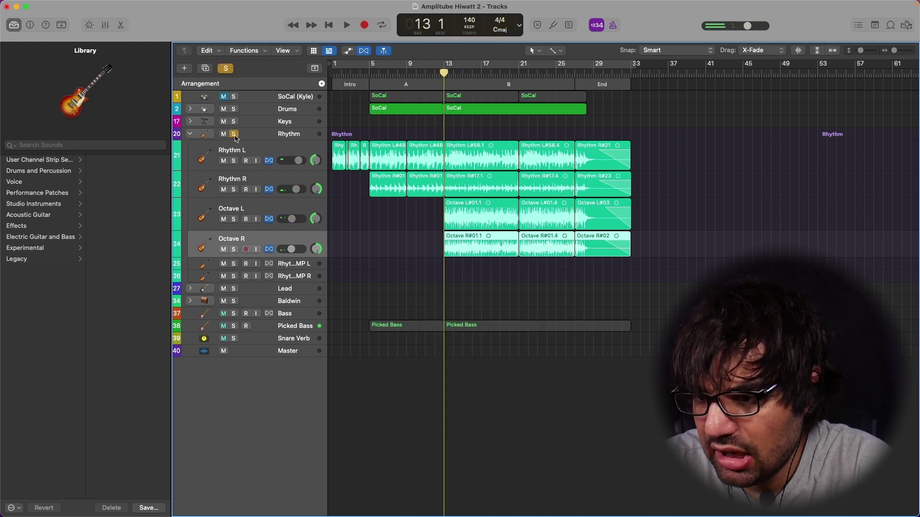
key("space")
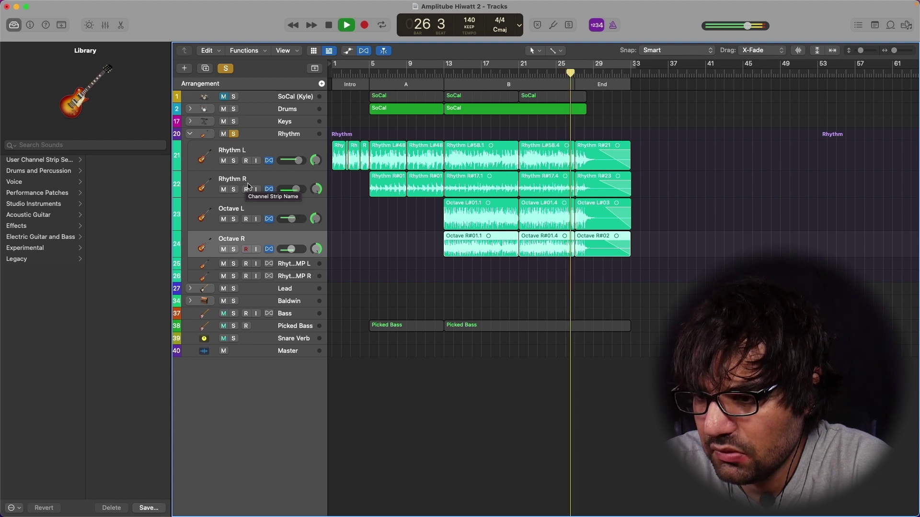
left_click(234, 134)
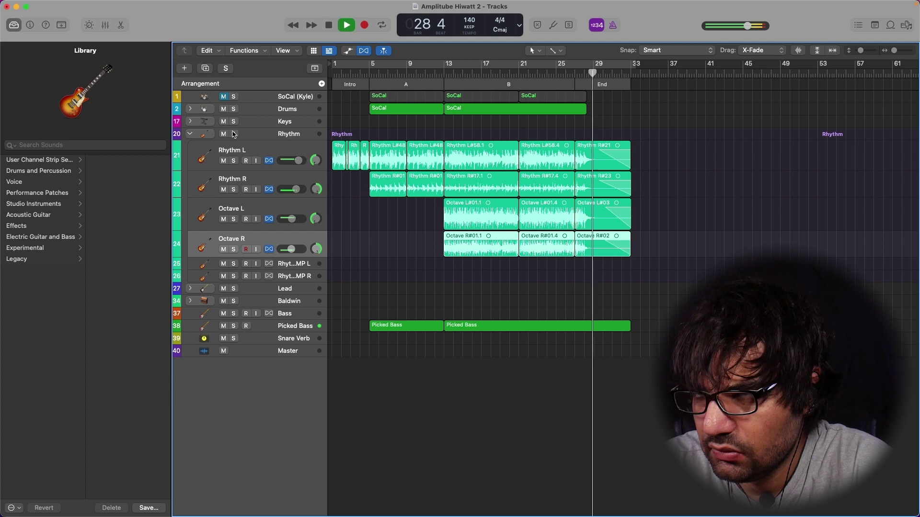
key("space")
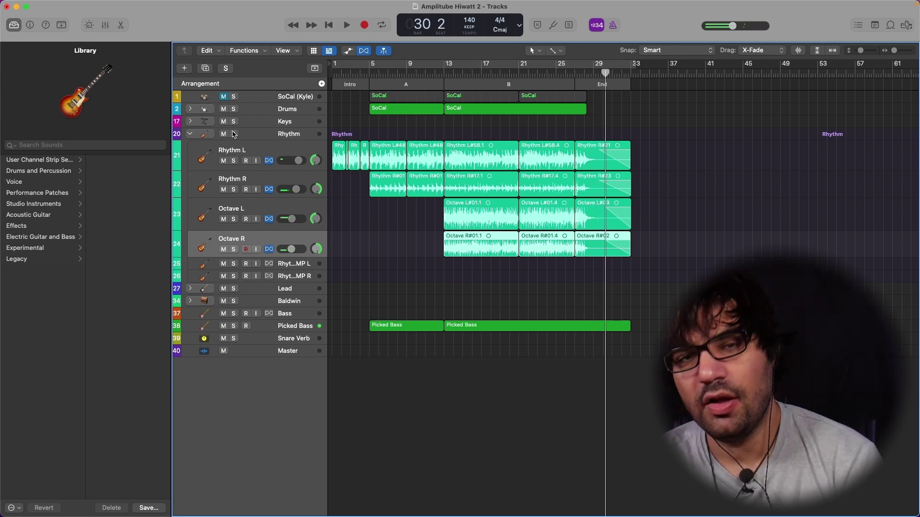